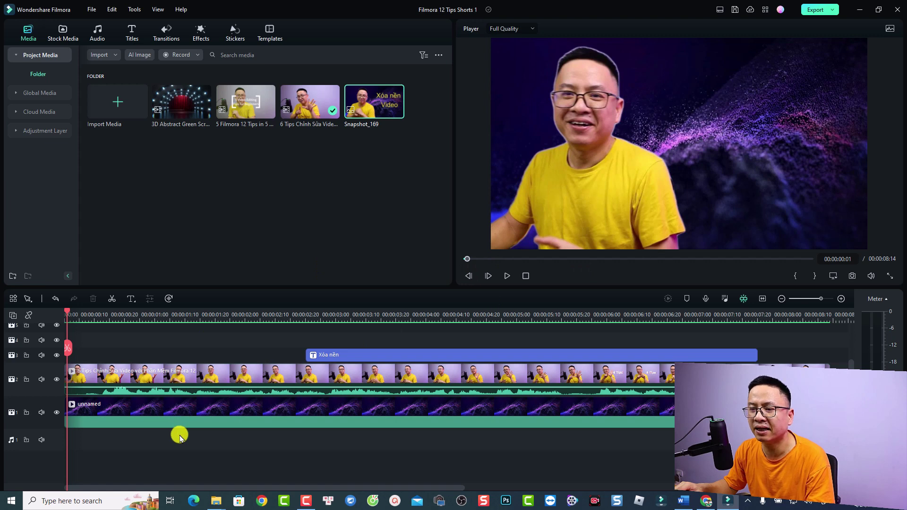
# Play the project preview to review the presenter composited over the purple background with the title
pyautogui.click(507, 276)
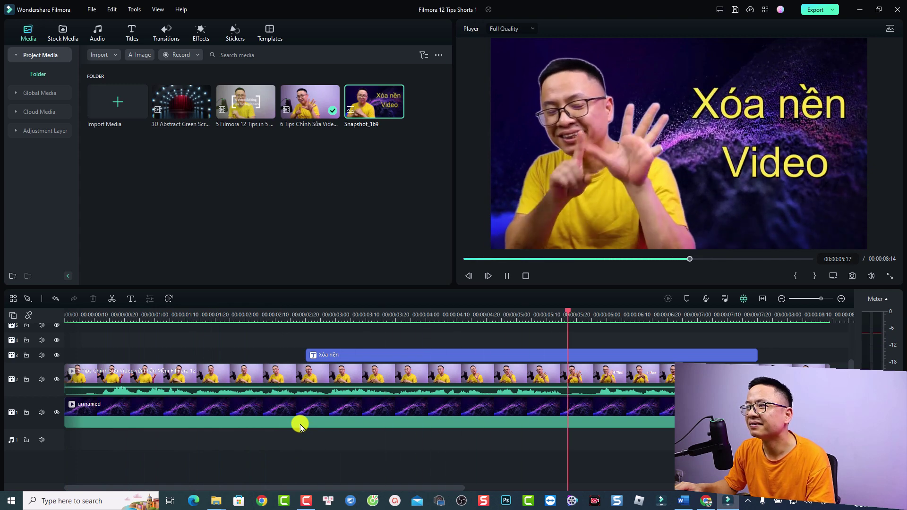
pyautogui.press('space')
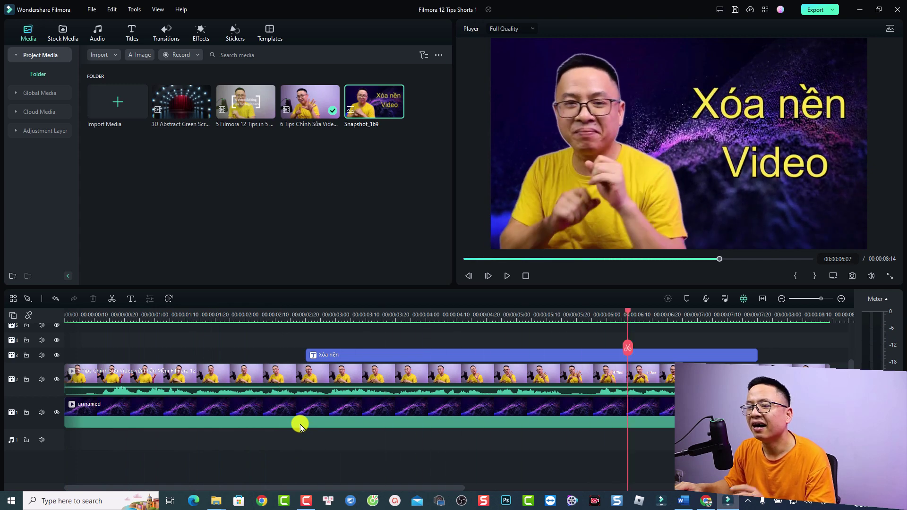
# Delete the effects from the presenter clip on video track 2 and hide the "Xóa nền" title track
pyautogui.click(329, 380)
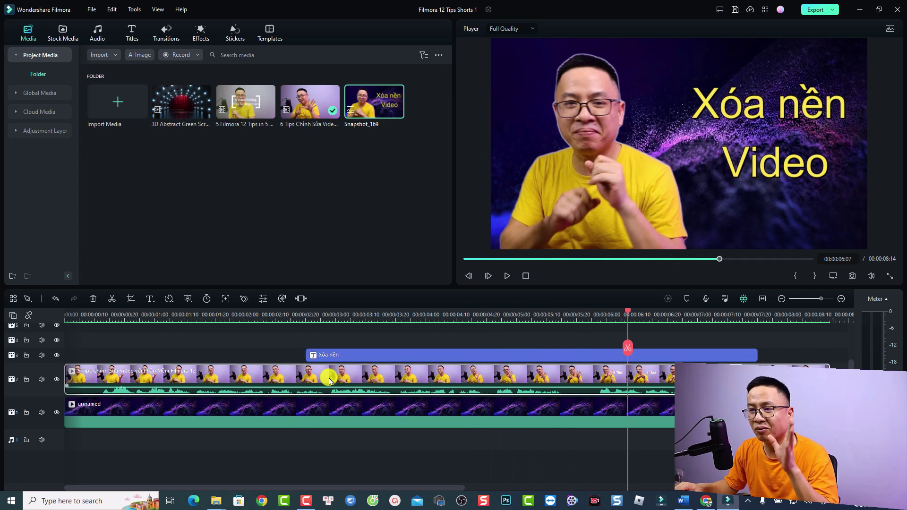
pyautogui.rightClick(329, 380)
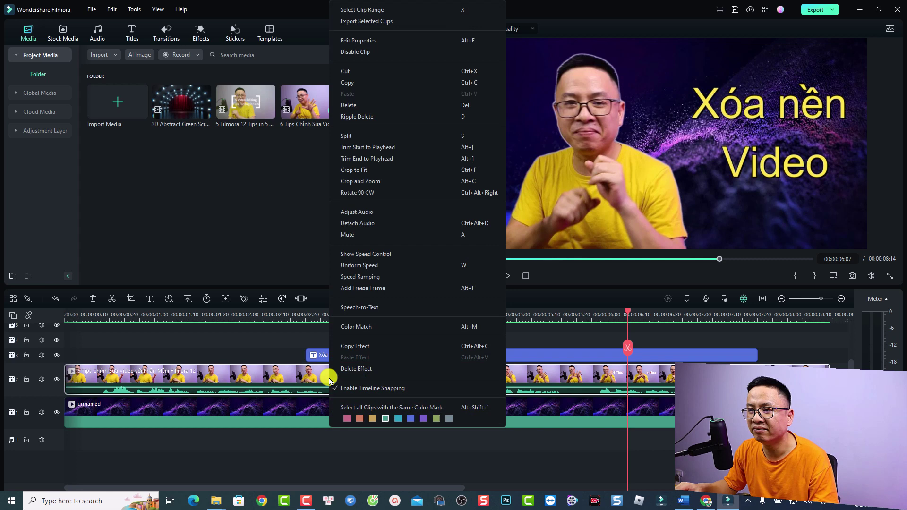
pyautogui.click(353, 365)
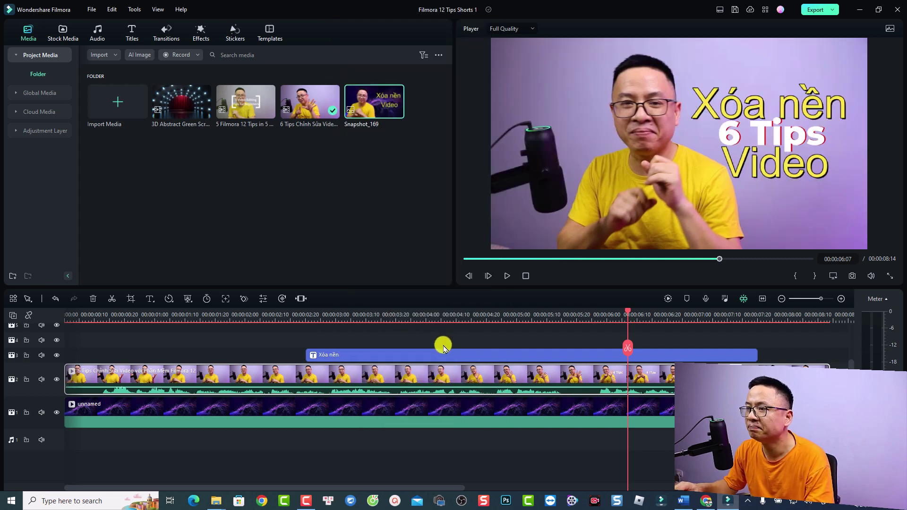
pyautogui.click(438, 355)
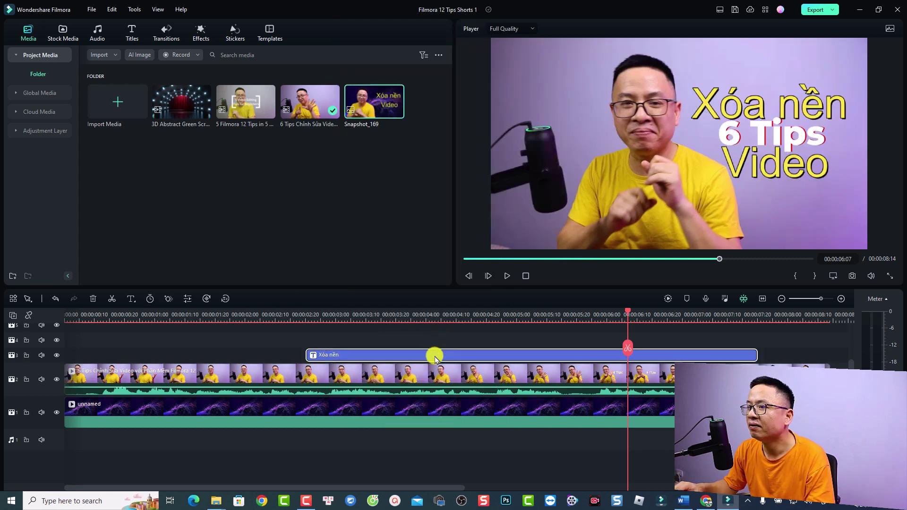
pyautogui.click(60, 357)
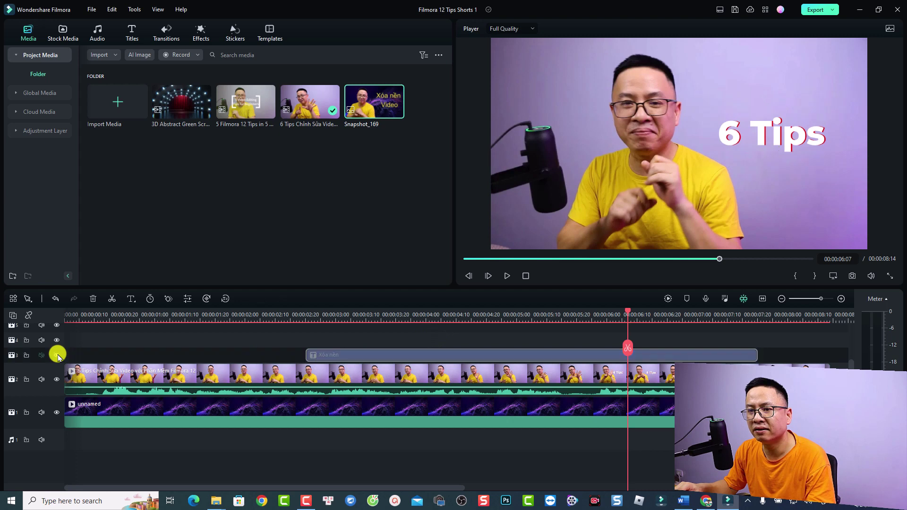
# Play the timeline from near its start to review the presenter clip with its original background
pyautogui.click(79, 315)
pyautogui.click(216, 451)
pyautogui.press('space')
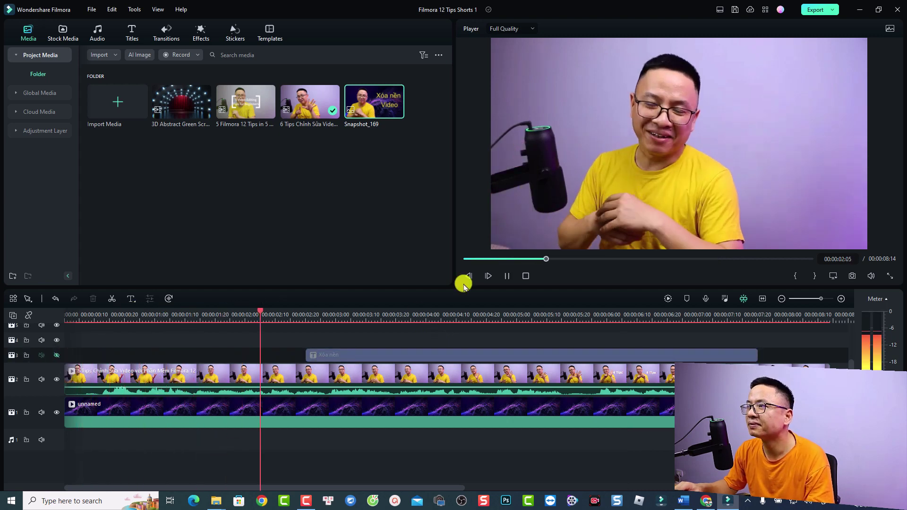
pyautogui.press('space')
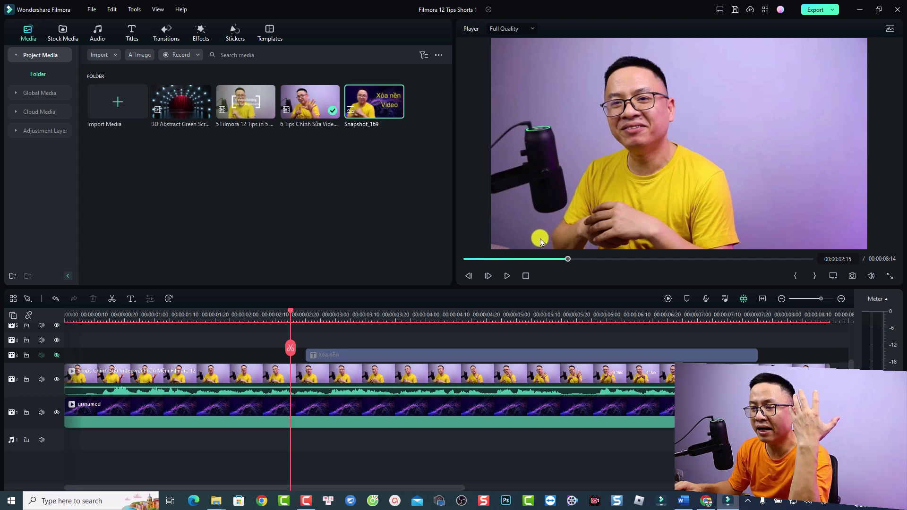
# Open the presenter clip's AI tools and enable AI Portrait to remove its background
pyautogui.click(300, 380)
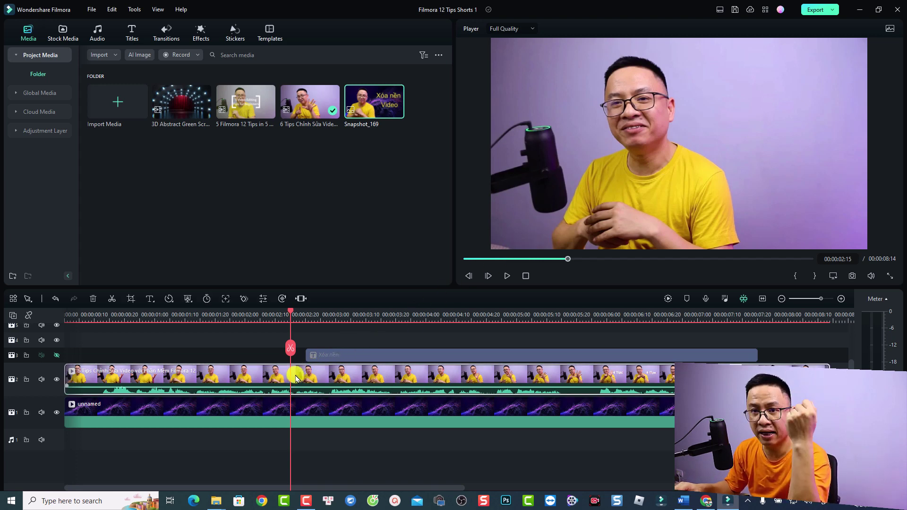
pyautogui.doubleClick(297, 379)
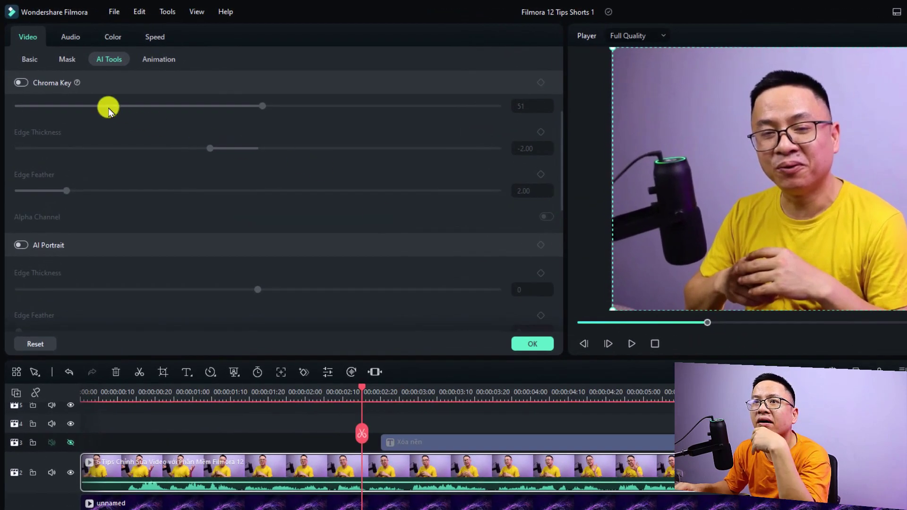
pyautogui.click(29, 38)
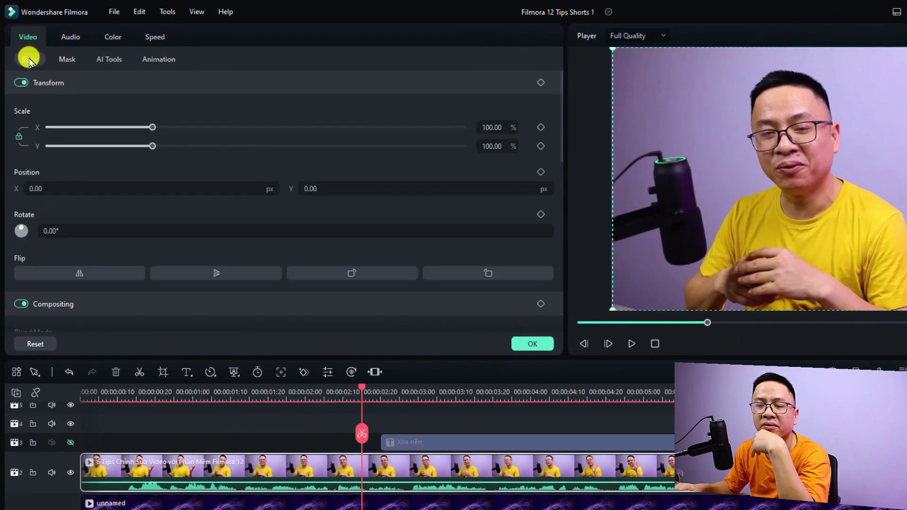
pyautogui.click(112, 60)
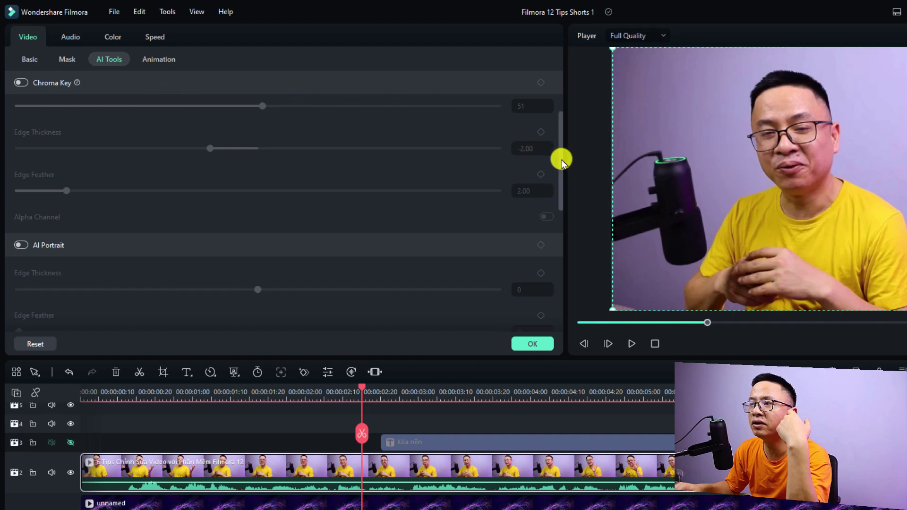
pyautogui.moveTo(562, 161); pyautogui.dragTo(559, 197)
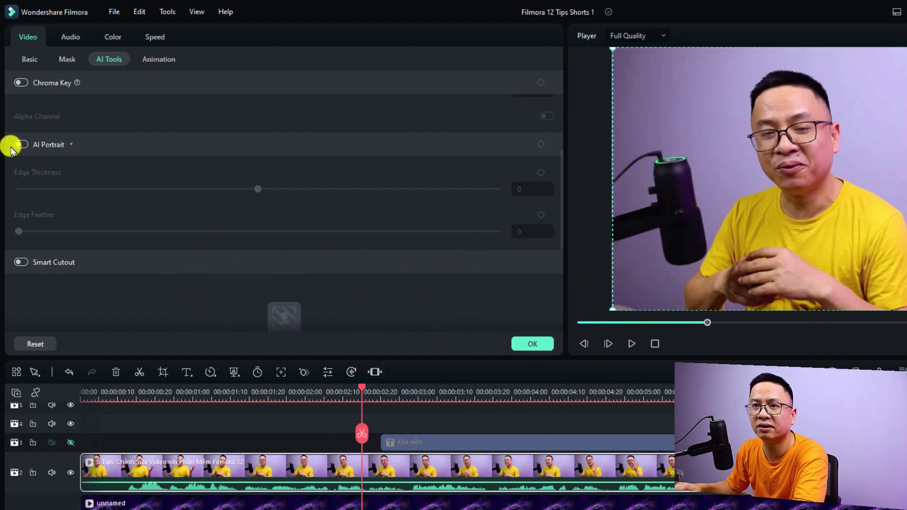
pyautogui.click(20, 145)
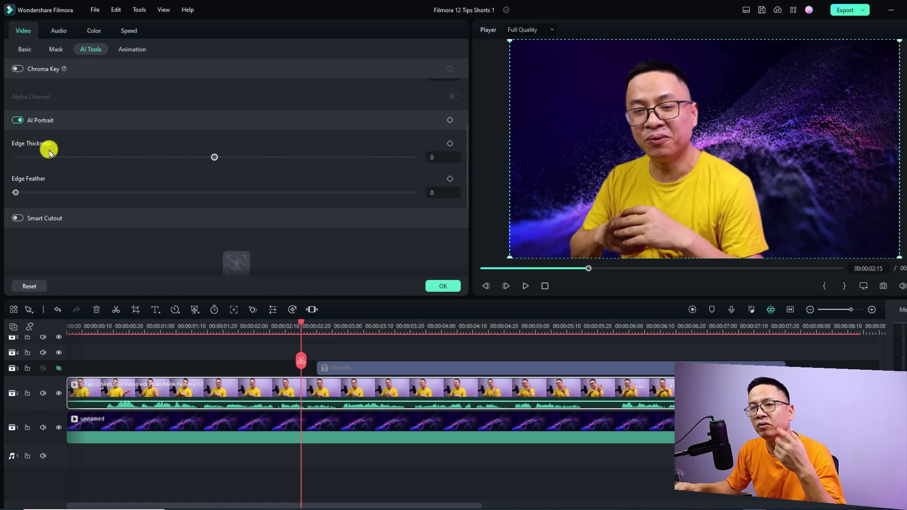
# Set the AI Portrait edge thickness to 5 and edge feather to 2, and accept the clip settings
pyautogui.moveTo(221, 160); pyautogui.dragTo(266, 158)
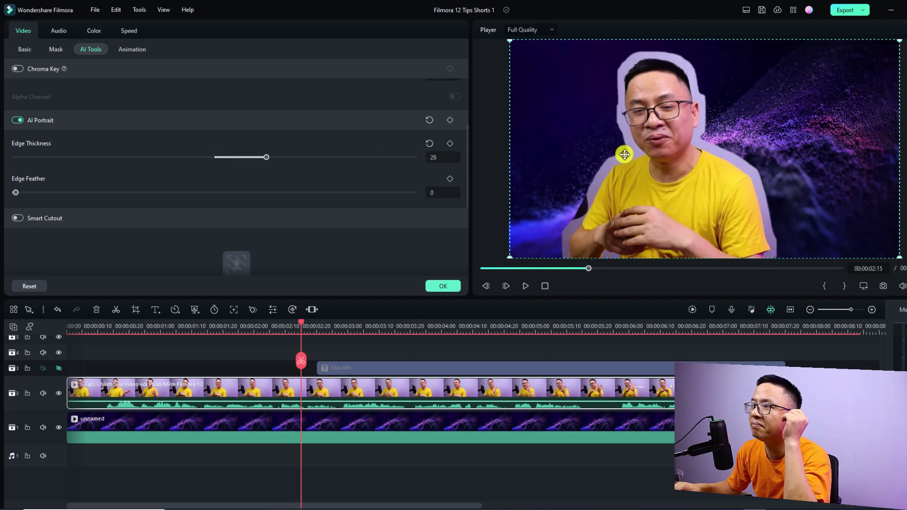
pyautogui.moveTo(267, 161); pyautogui.dragTo(230, 163)
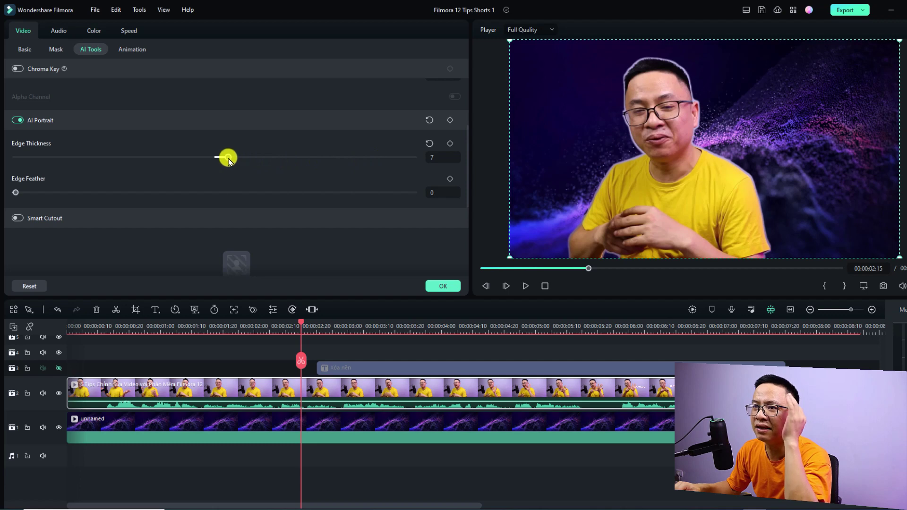
pyautogui.moveTo(228, 161); pyautogui.dragTo(224, 158)
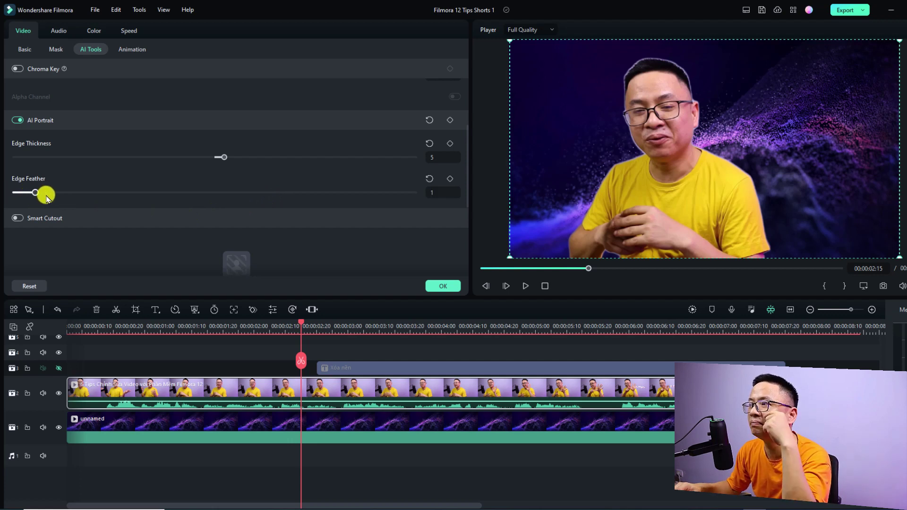
pyautogui.moveTo(46, 197); pyautogui.dragTo(58, 200)
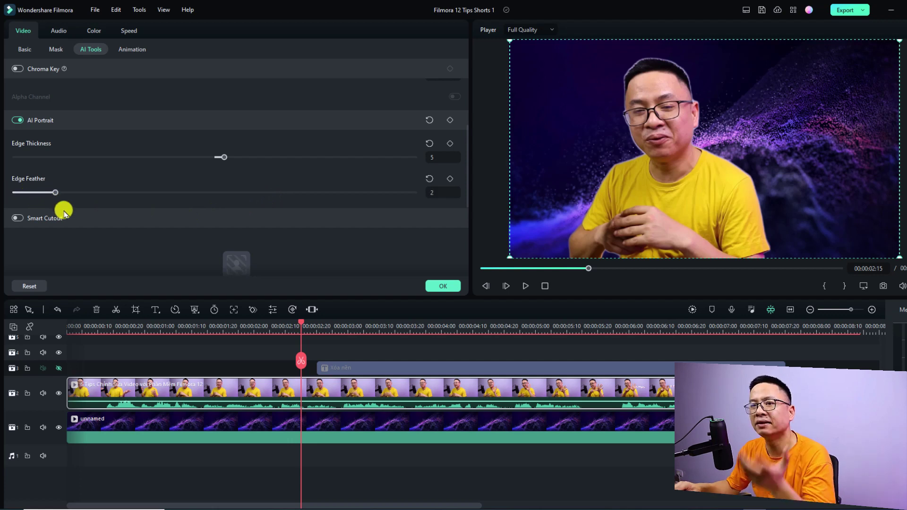
pyautogui.click(436, 286)
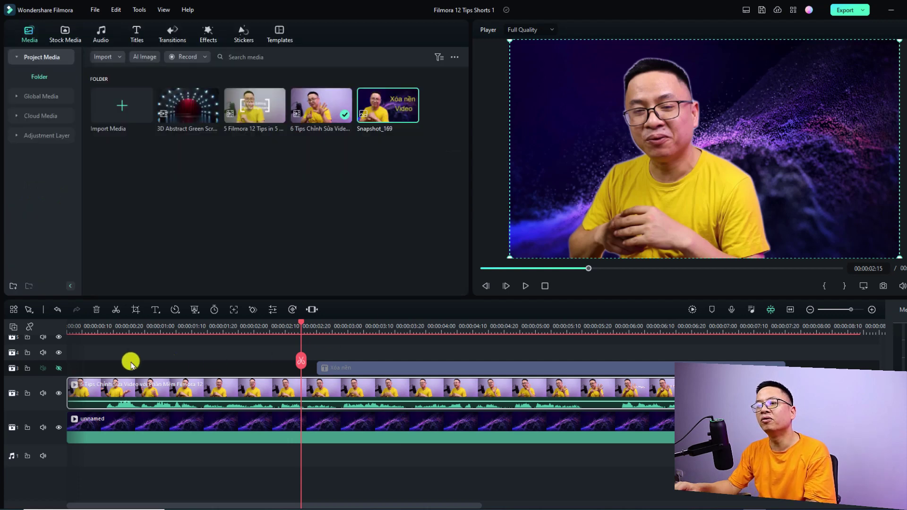
# Return the playhead to the start and briefly hide the background track to check the presenter's cutout
pyautogui.click(68, 333)
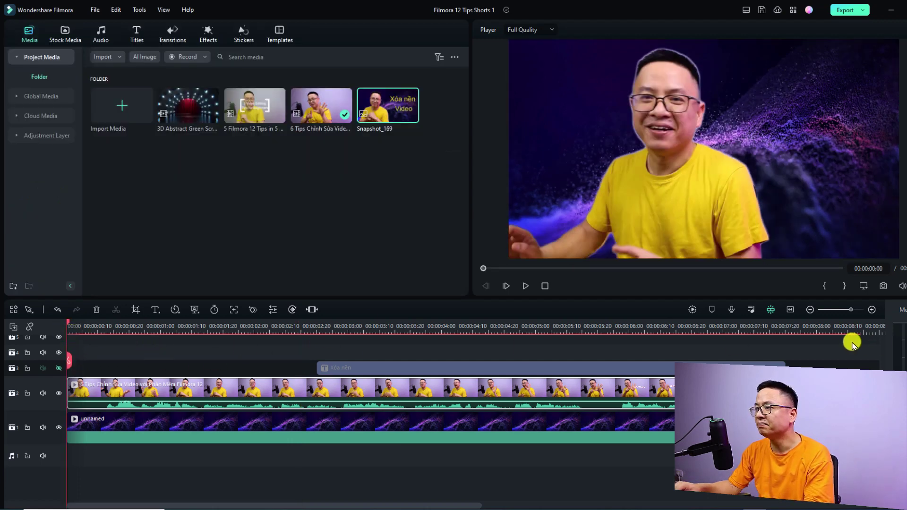
pyautogui.click(137, 420)
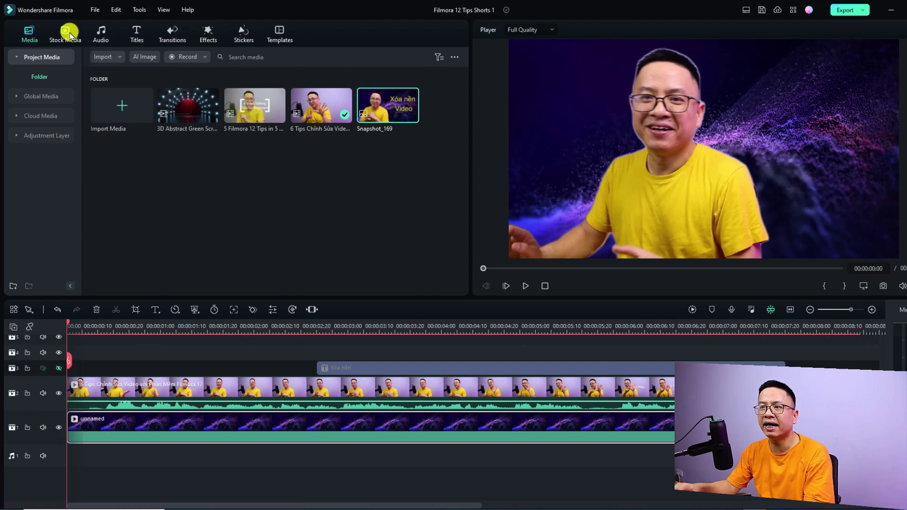
pyautogui.click(58, 429)
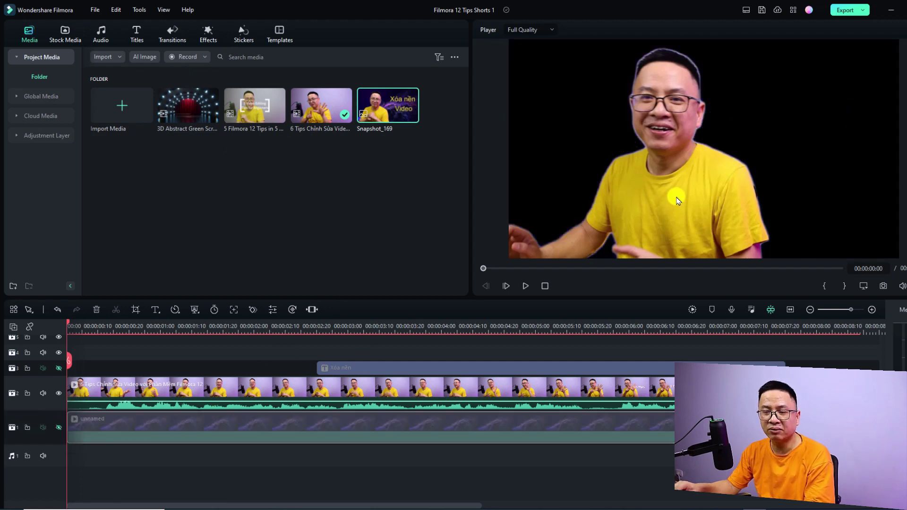
pyautogui.click(58, 428)
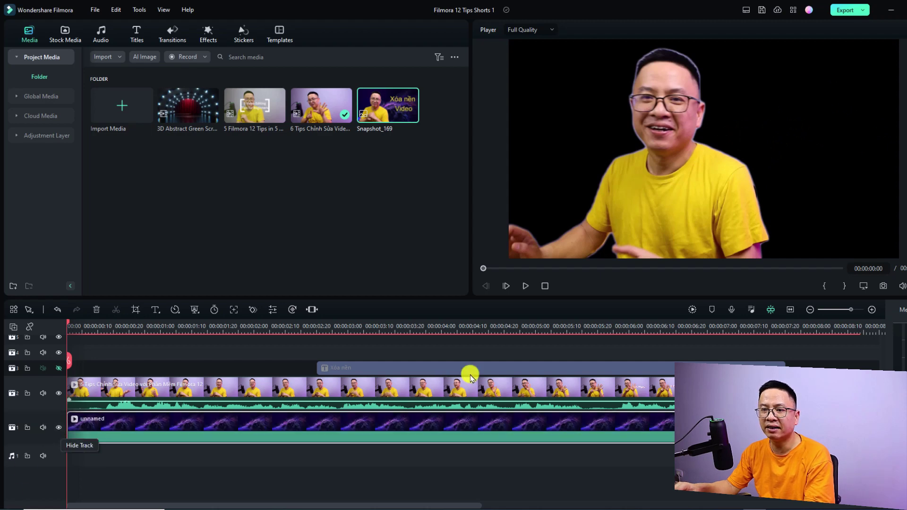
# Render the timeline preview and play it to check the presenter's background removal
pyautogui.click(690, 310)
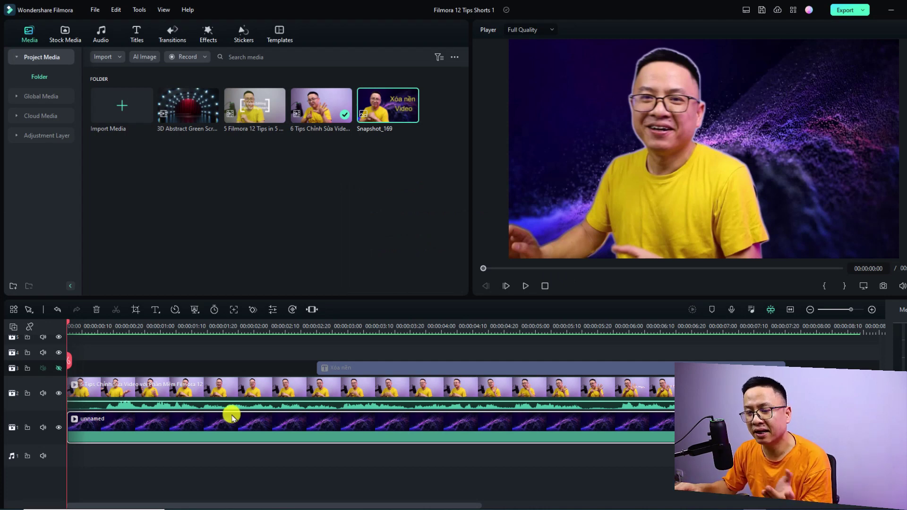
pyautogui.press('space')
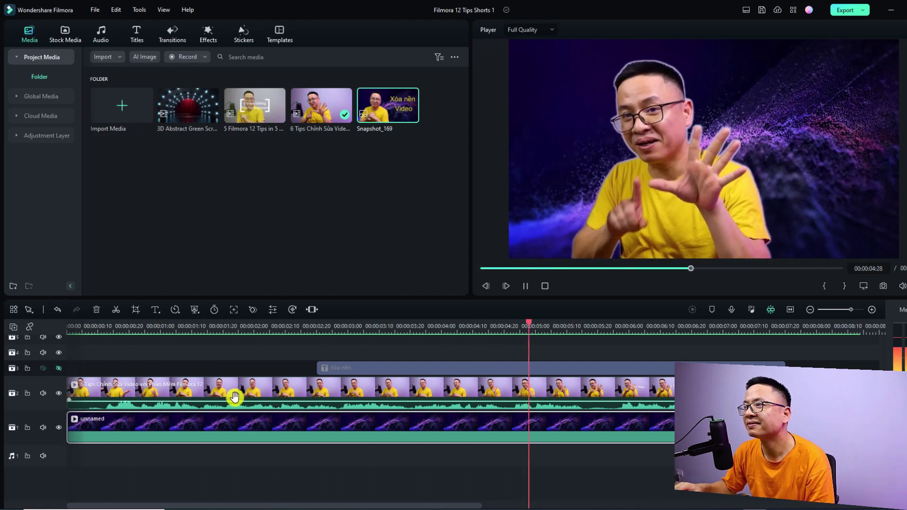
pyautogui.press('space')
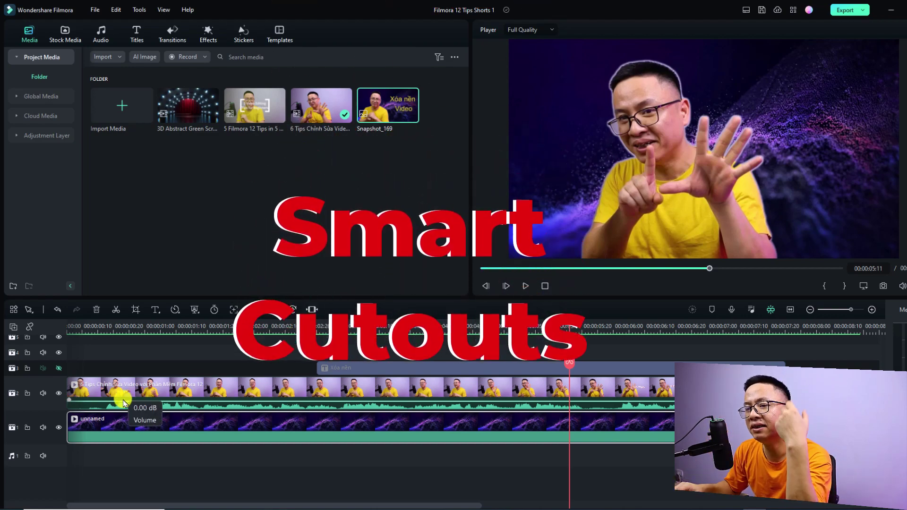
# Delete the presenter clip's effects, enable Smart Cutout on it and open the Smart Cutout editor at 00:00:03:06
pyautogui.rightClick(98, 399)
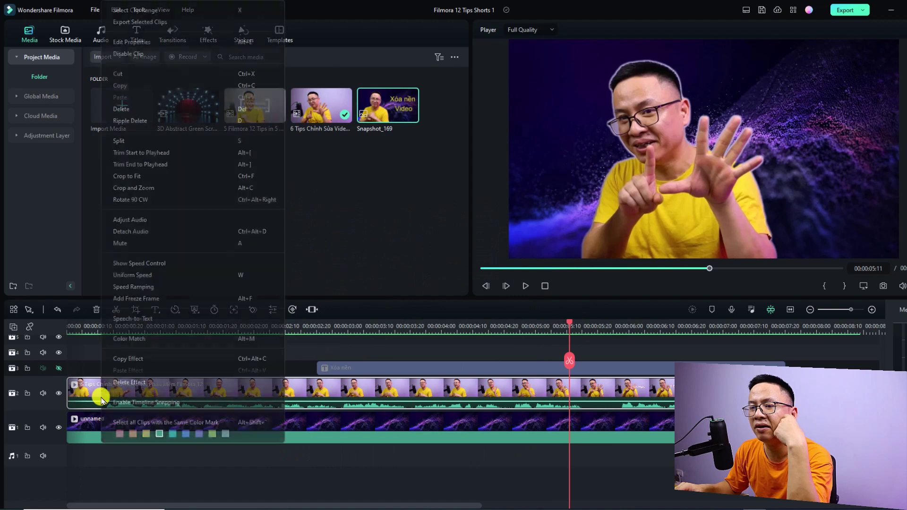
pyautogui.click(125, 375)
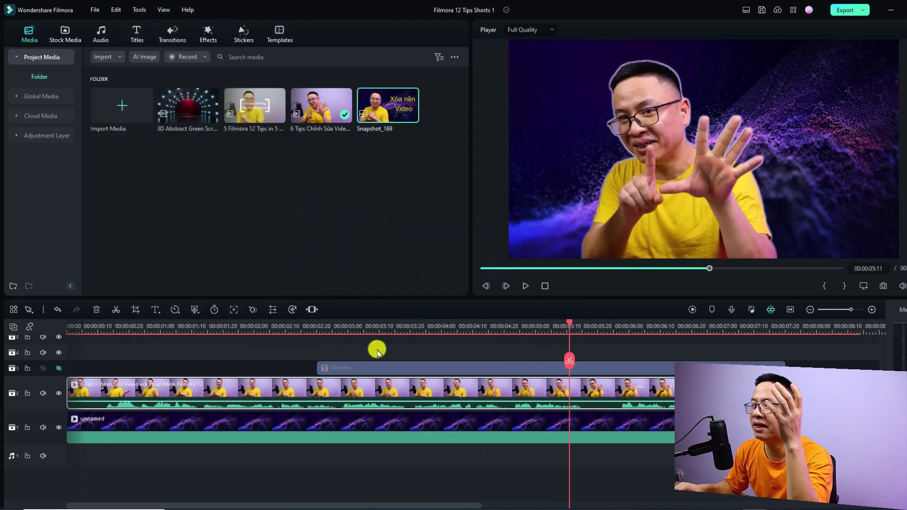
pyautogui.click(367, 327)
pyautogui.doubleClick(381, 390)
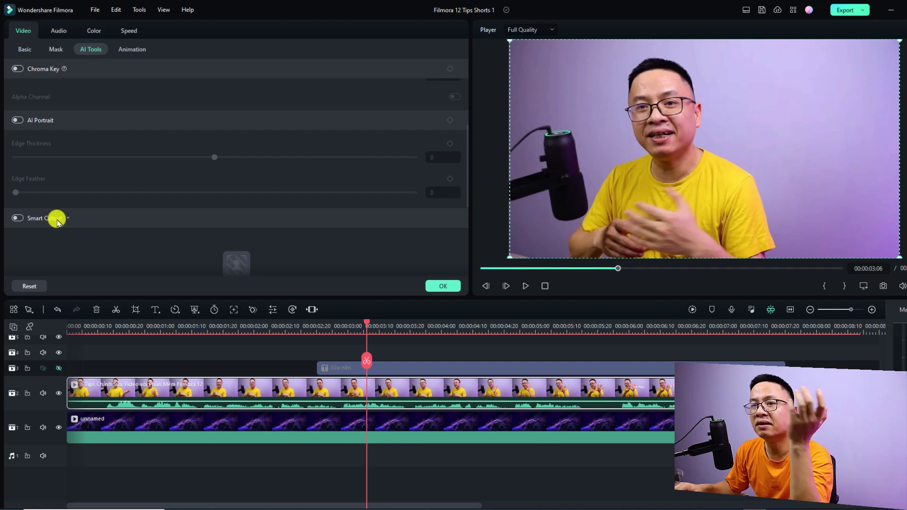
pyautogui.click(18, 220)
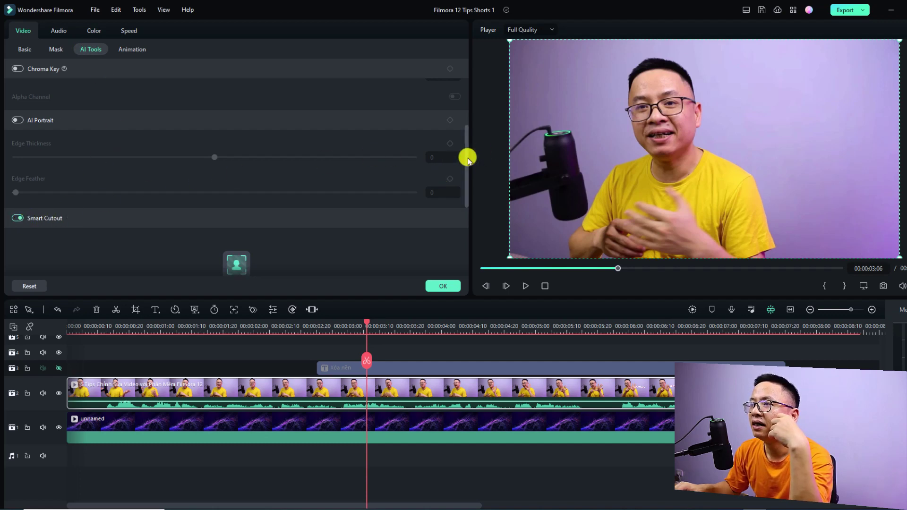
pyautogui.moveTo(468, 158); pyautogui.dragTo(462, 178)
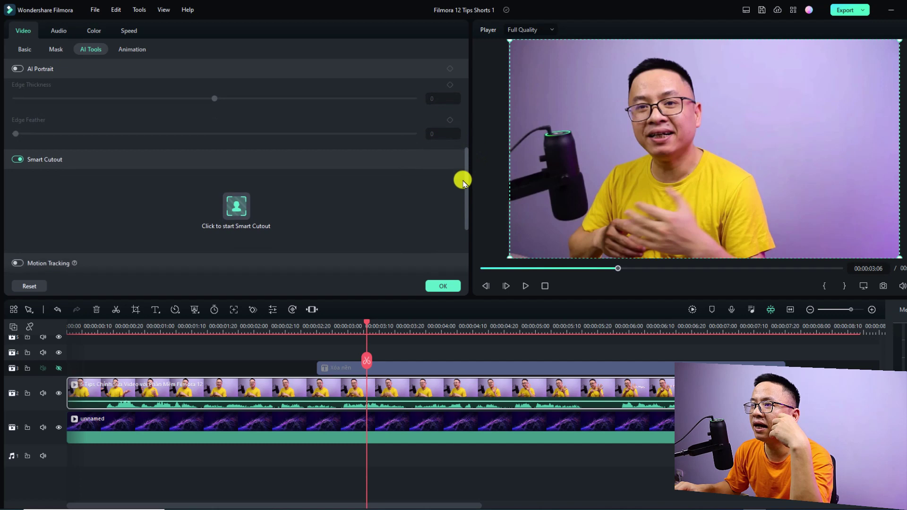
pyautogui.click(239, 210)
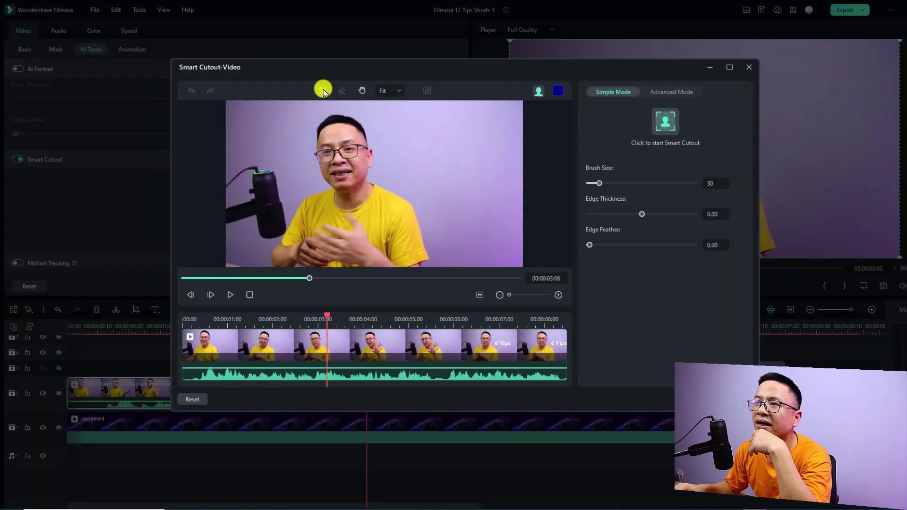
# Brush over the presenter, the microphone and its cable to mark them as the cutout subject
pyautogui.click(322, 92)
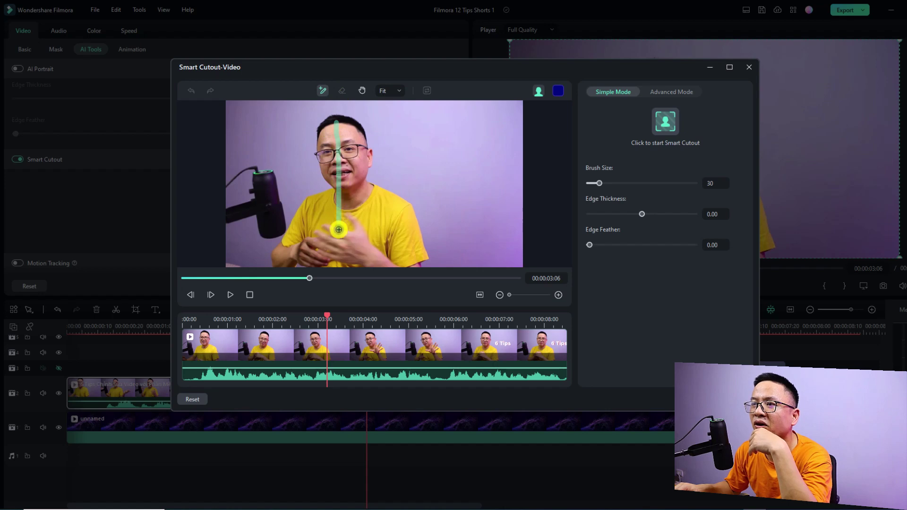
pyautogui.moveTo(330, 263)
pyautogui.mouseDown()
pyautogui.moveTo(351, 215)
pyautogui.moveTo(379, 227)
pyautogui.moveTo(390, 204)
pyautogui.mouseUp()
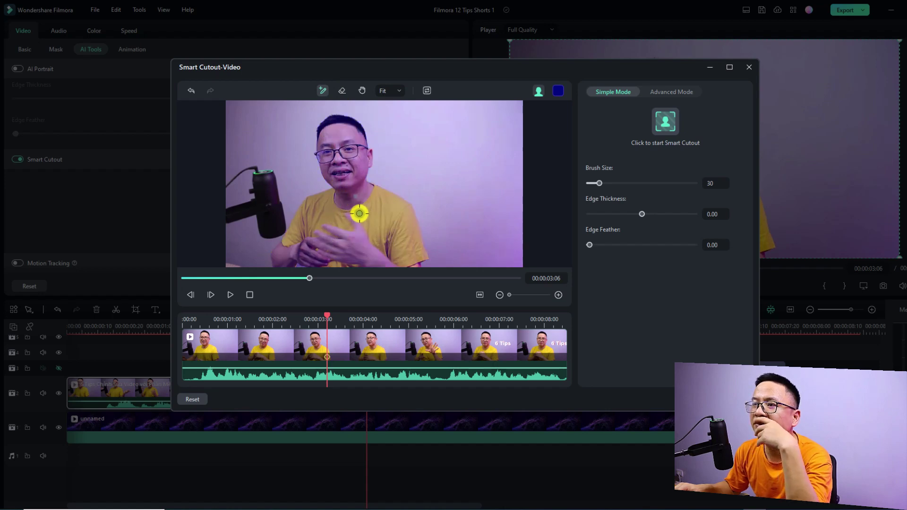
pyautogui.moveTo(261, 175)
pyautogui.mouseDown()
pyautogui.moveTo(268, 225)
pyautogui.moveTo(233, 210)
pyautogui.moveTo(251, 202)
pyautogui.mouseUp()
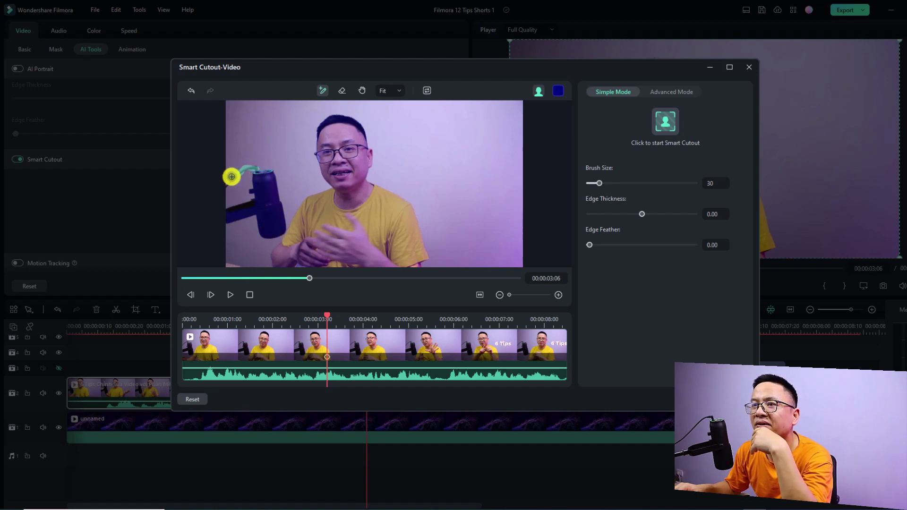
pyautogui.moveTo(224, 185); pyautogui.dragTo(236, 180)
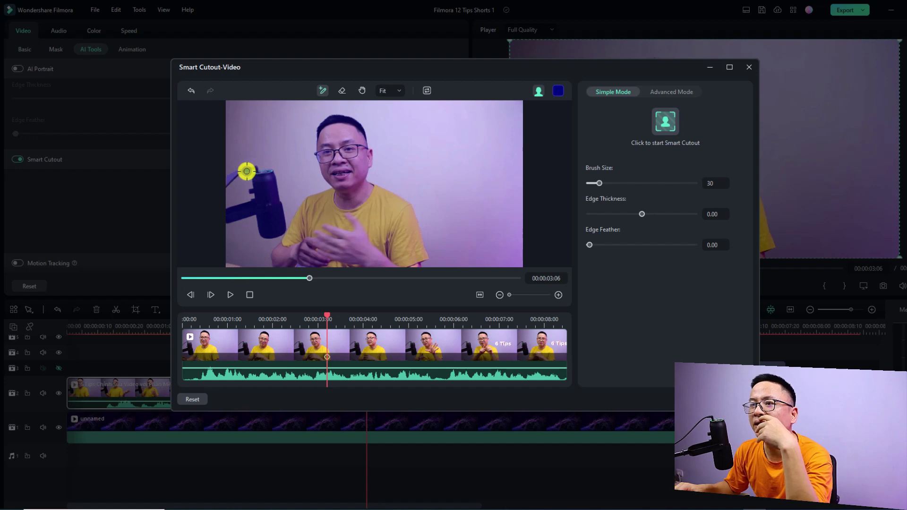
# With the eraser active, set the brush size to 81 and edge thickness to 3.74, and run Smart Cutout on the clip
pyautogui.click(342, 92)
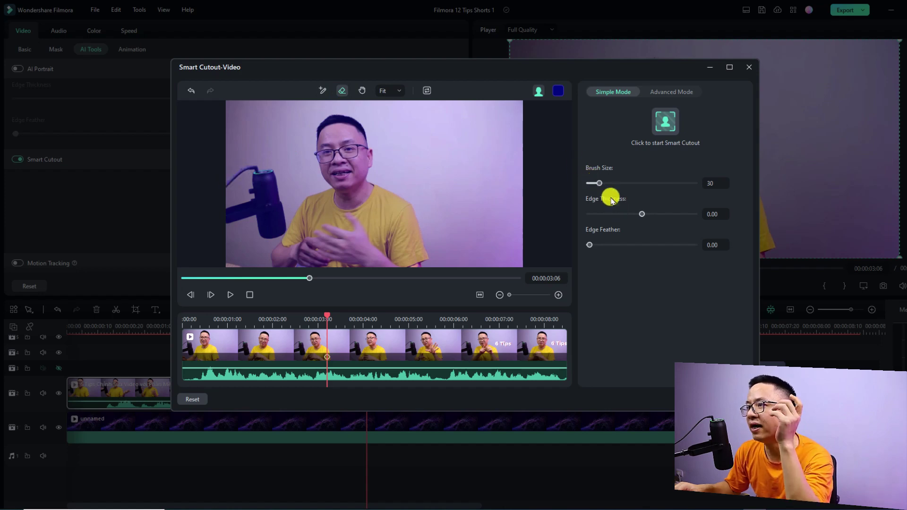
pyautogui.moveTo(598, 185)
pyautogui.mouseDown()
pyautogui.moveTo(638, 184)
pyautogui.moveTo(603, 186)
pyautogui.moveTo(593, 199)
pyautogui.moveTo(645, 218)
pyautogui.mouseUp()
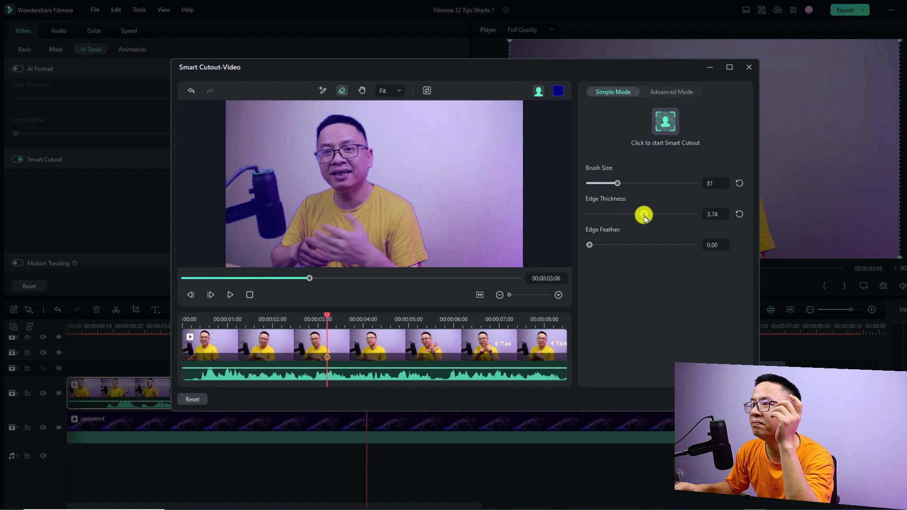
pyautogui.click(660, 131)
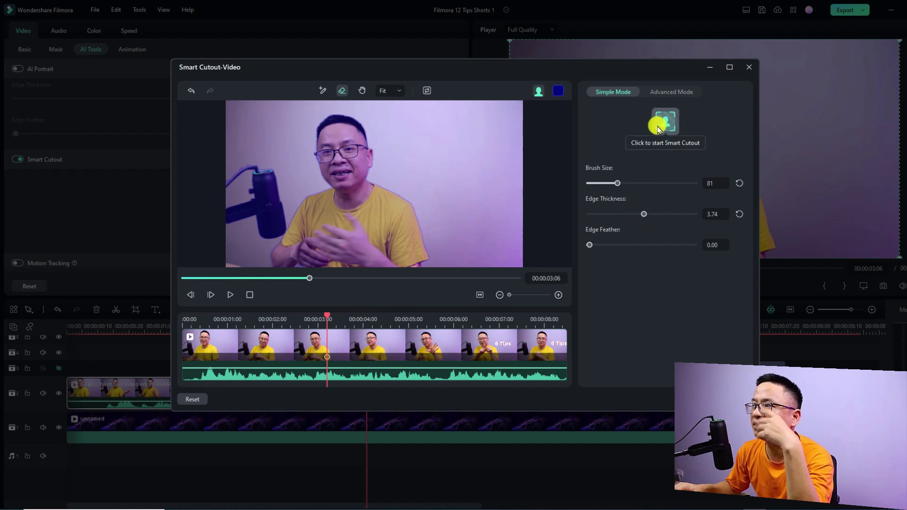
pyautogui.click(657, 124)
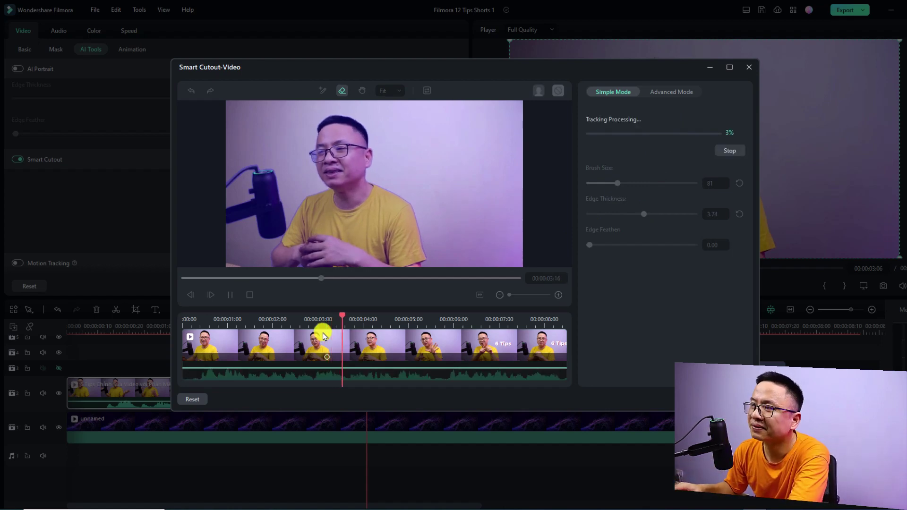
pyautogui.click(732, 136)
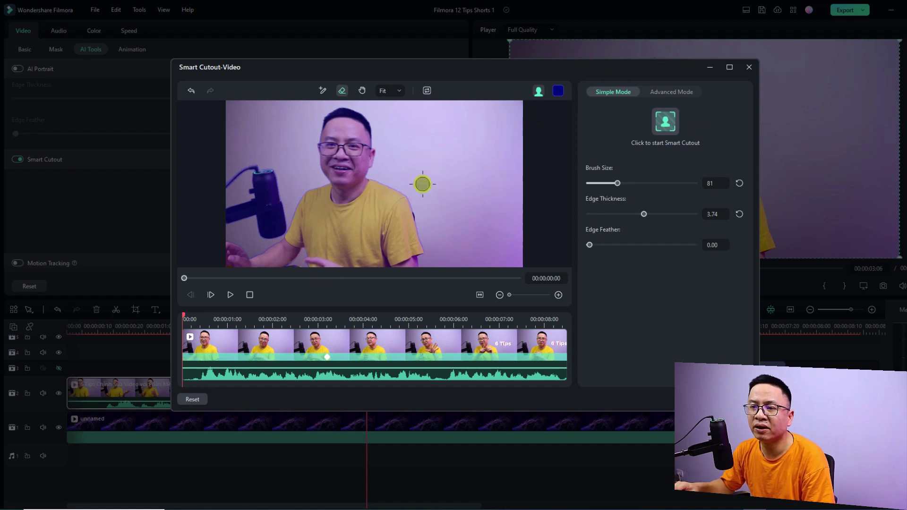
# Play the processed cutout in the editor and view it against the transparency grid
pyautogui.click(228, 342)
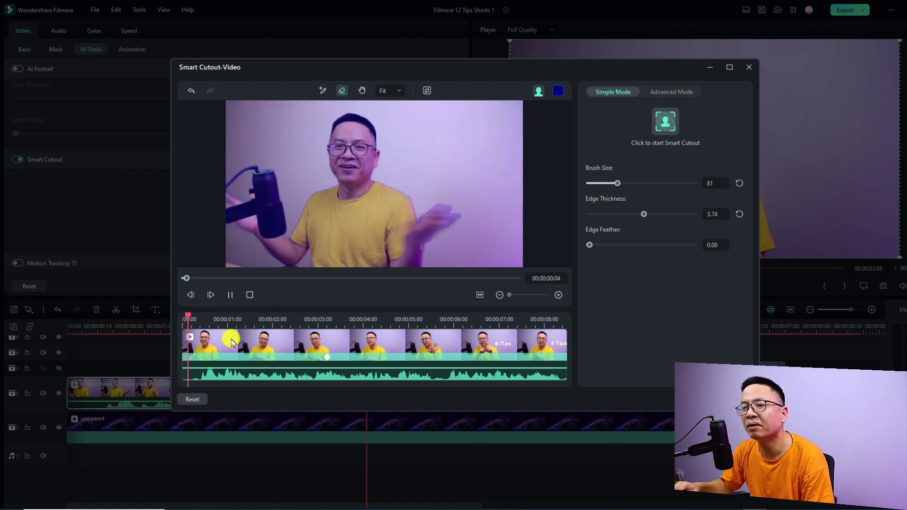
pyautogui.click(539, 91)
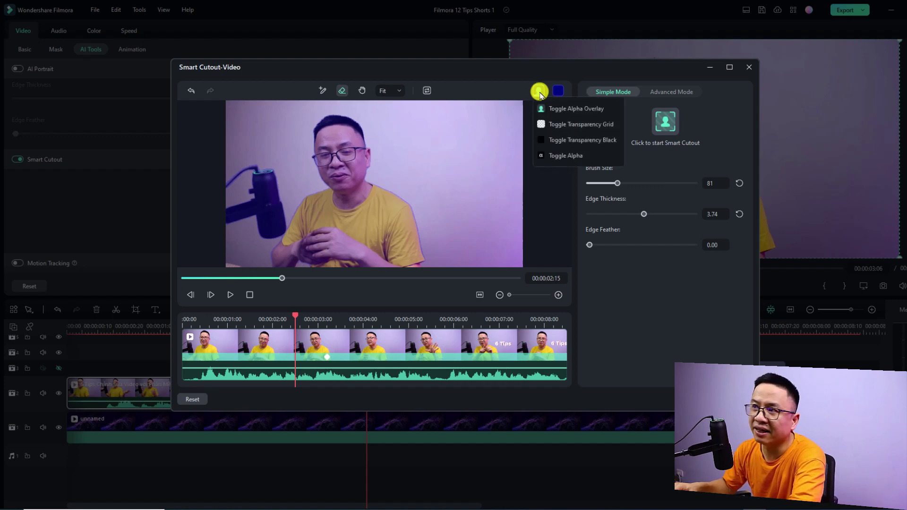
pyautogui.click(553, 125)
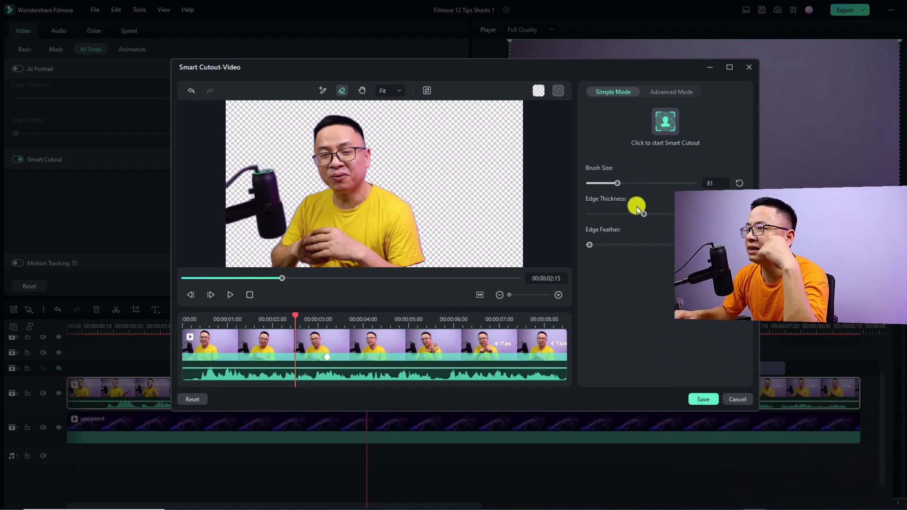
# Reduce the cutout's edge thickness slightly and save the Smart Cutout
pyautogui.moveTo(645, 214)
pyautogui.mouseDown()
pyautogui.moveTo(632, 213)
pyautogui.moveTo(642, 215)
pyautogui.mouseUp()
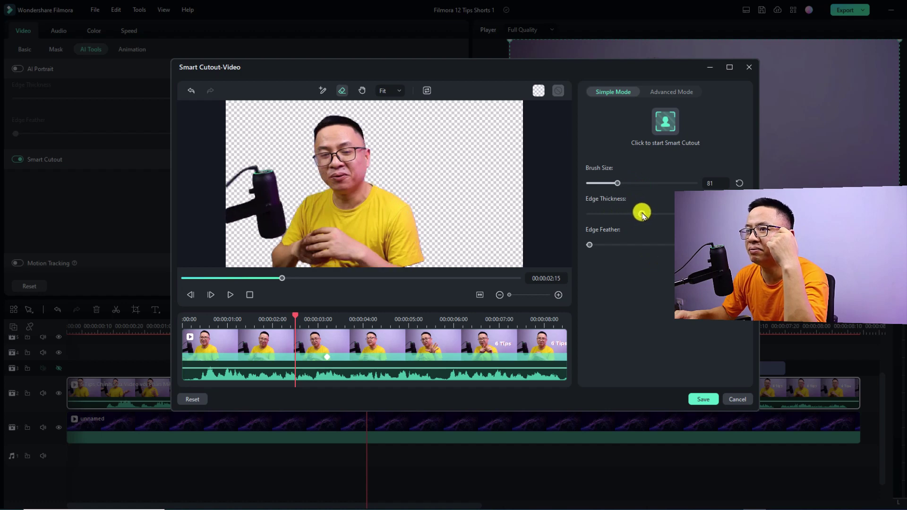
pyautogui.click(699, 398)
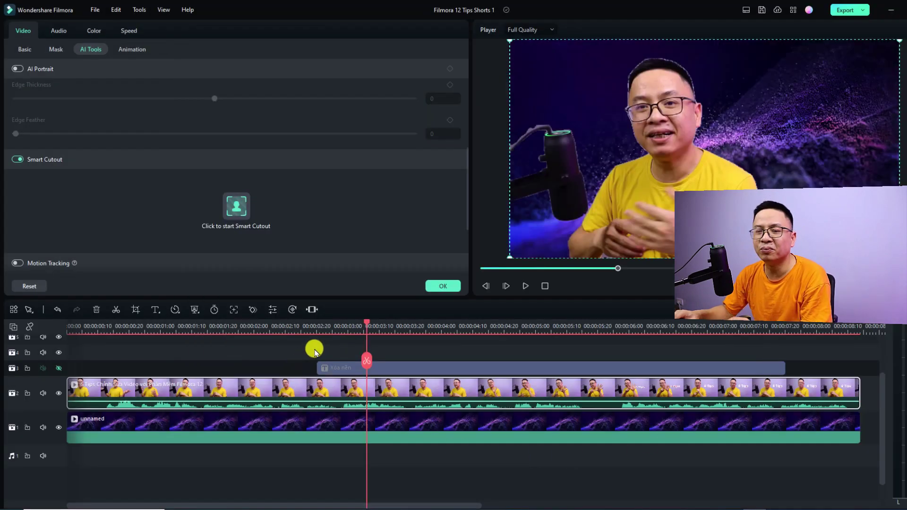
# Play the timeline to check the presenter's cutout over the new background, and accept the clip settings
pyautogui.click(145, 330)
pyautogui.press('space')
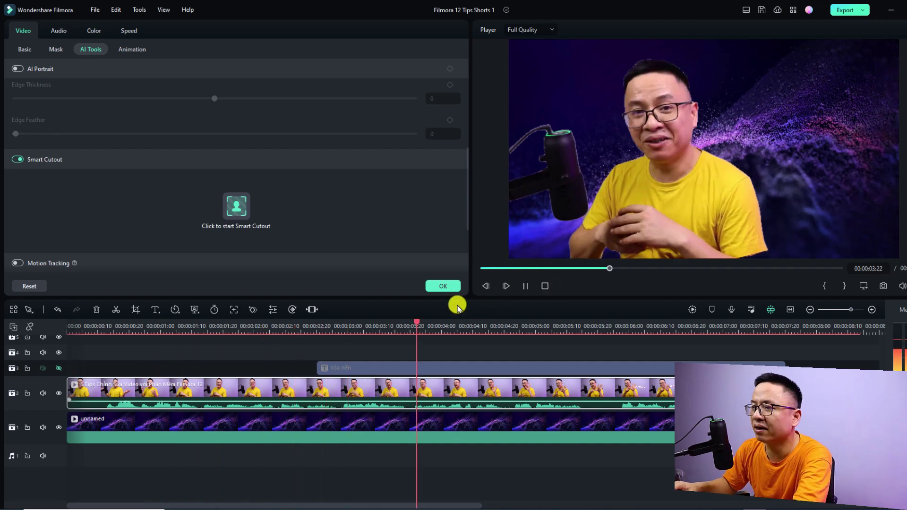
pyautogui.press('space')
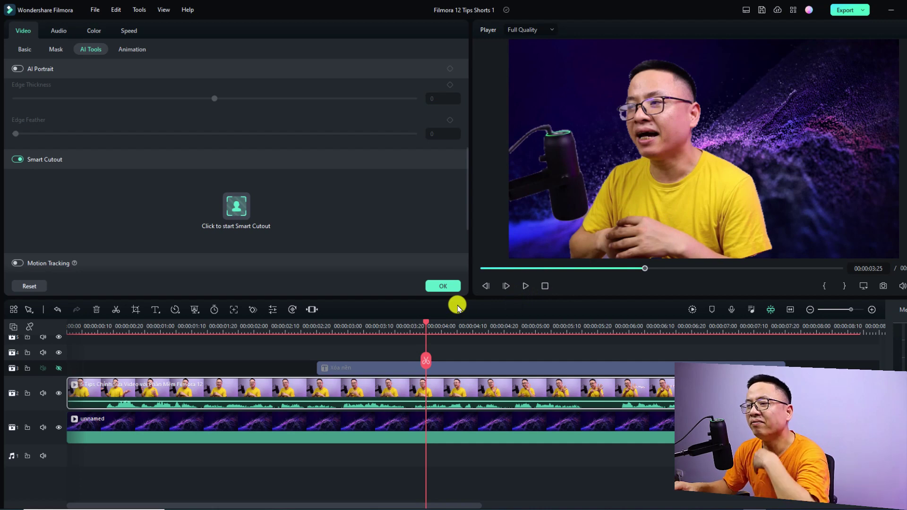
pyautogui.click(438, 286)
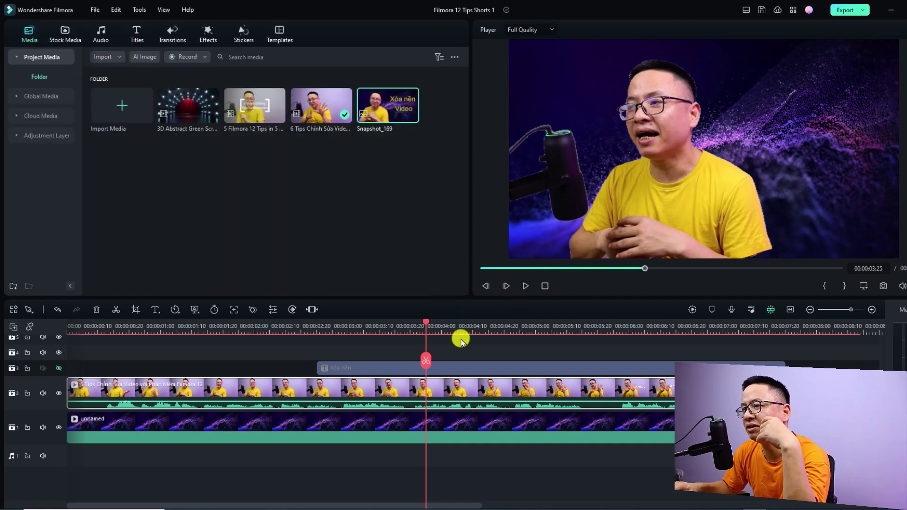
# Add the Explosion02 green screen clip from the Filmstock stock media to video track 4 above the presenter
pyautogui.scroll(-1, 476, 409)
pyautogui.scroll(-1, 475, 409)
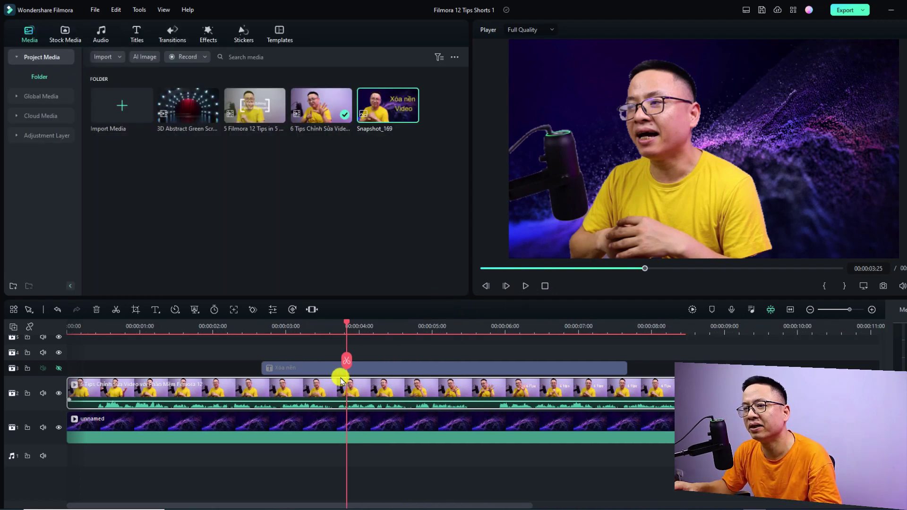
pyautogui.click(174, 326)
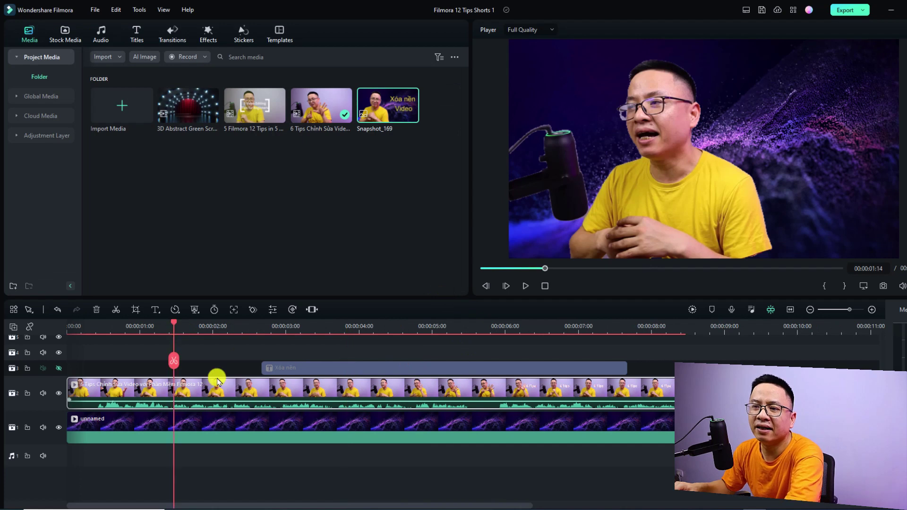
pyautogui.click(61, 33)
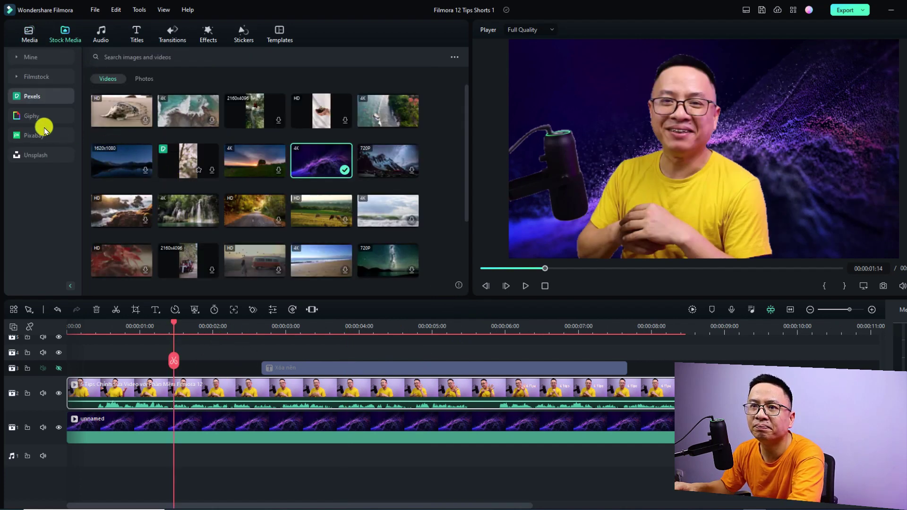
pyautogui.click(28, 78)
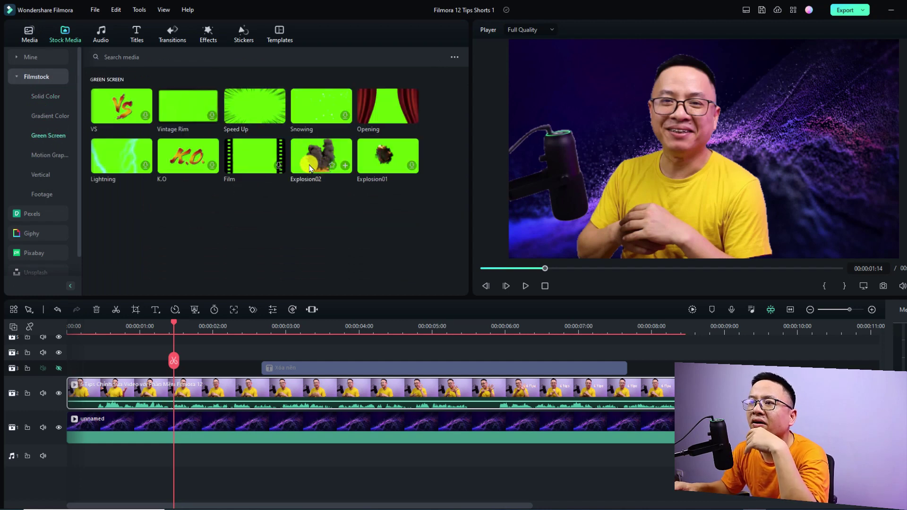
pyautogui.moveTo(309, 168); pyautogui.dragTo(232, 353)
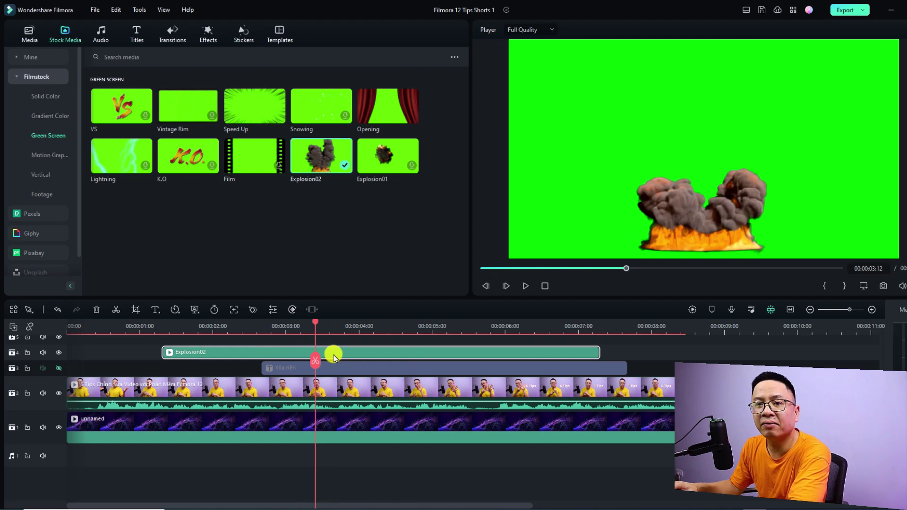
# Open the Explosion02 clip's AI tools and enable Chroma Key on it
pyautogui.doubleClick(336, 353)
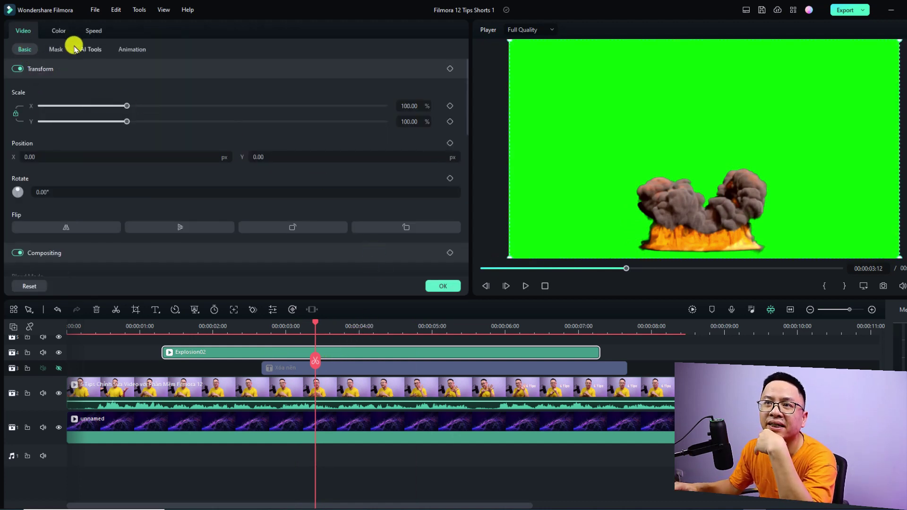
pyautogui.click(92, 51)
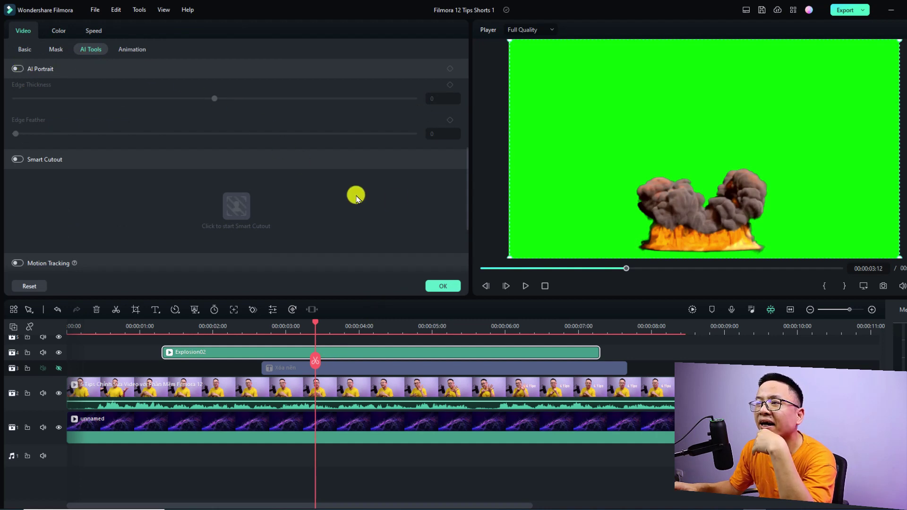
pyautogui.moveTo(466, 187); pyautogui.dragTo(480, 64)
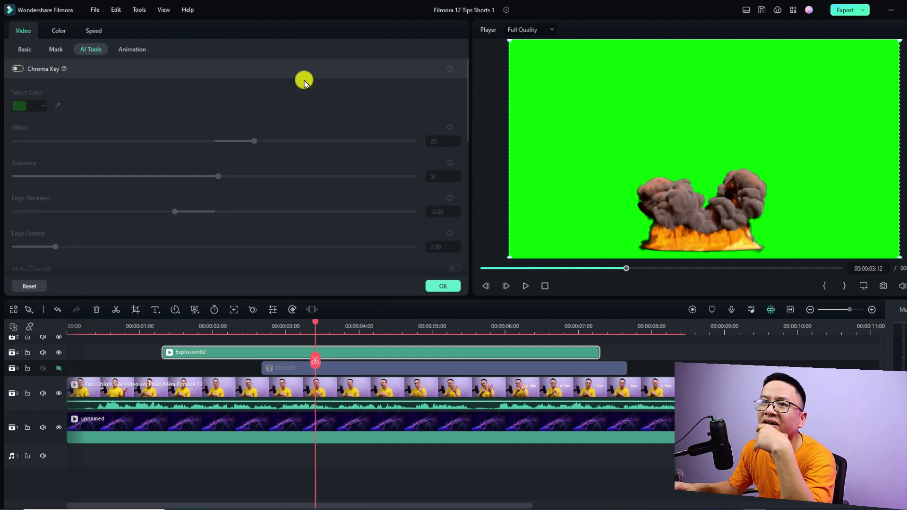
pyautogui.click(18, 69)
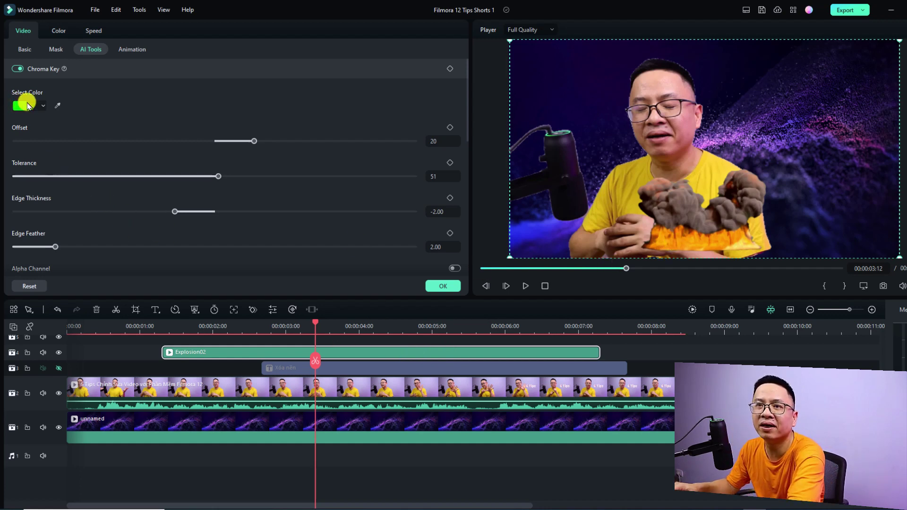
# Sample the green backdrop of the Explosion02 clip in the preview as the Chroma Key color
pyautogui.click(57, 106)
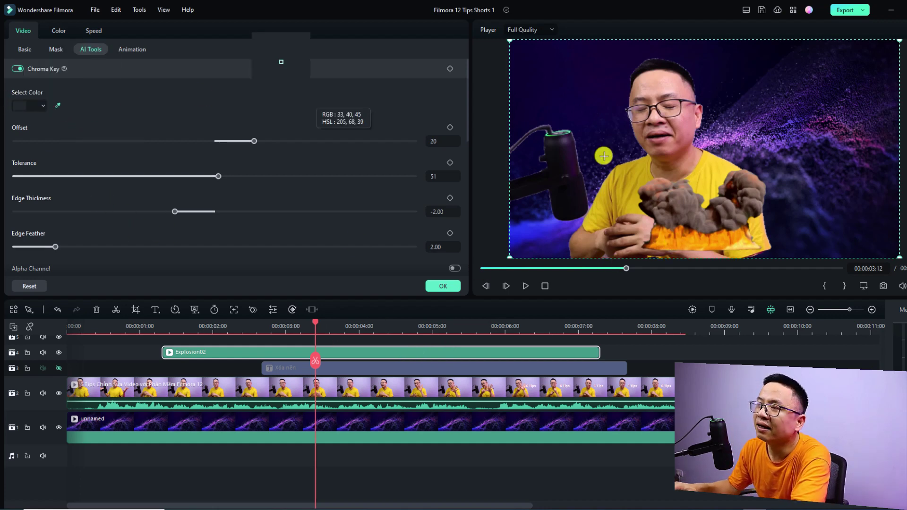
pyautogui.click(42, 105)
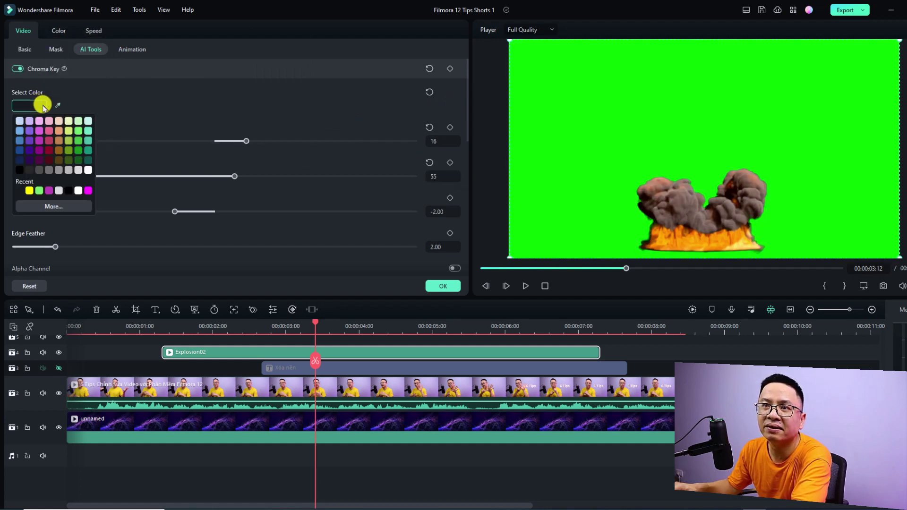
pyautogui.click(57, 106)
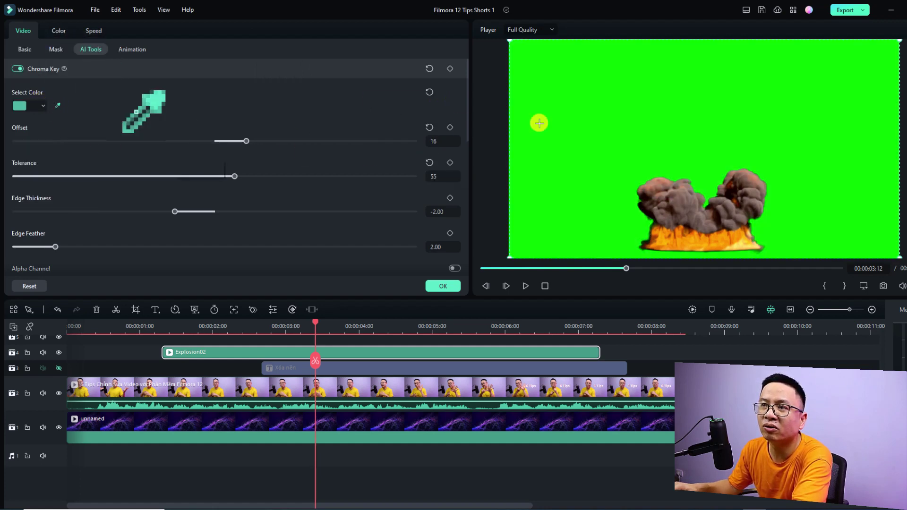
pyautogui.click(599, 176)
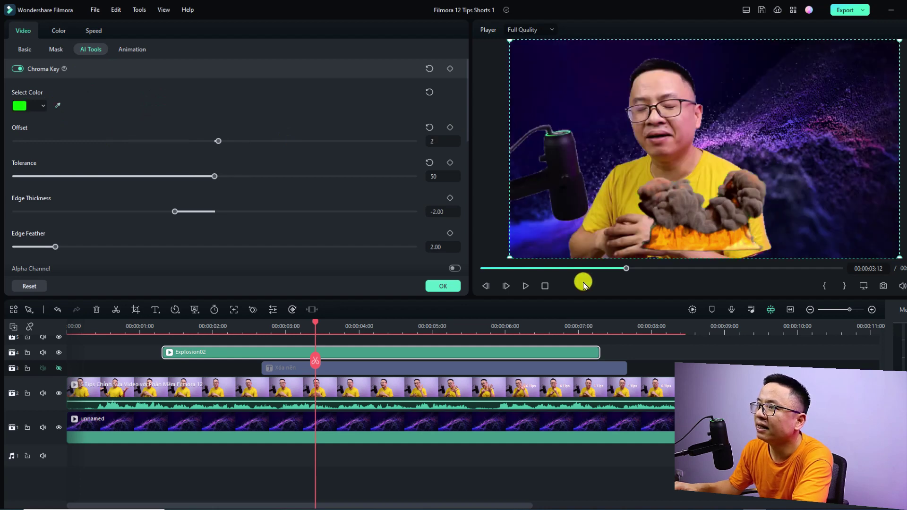
# Play the timeline from 00:00:01:12 to check the keyed explosion over the presenter, and accept the clip settings
pyautogui.click(169, 329)
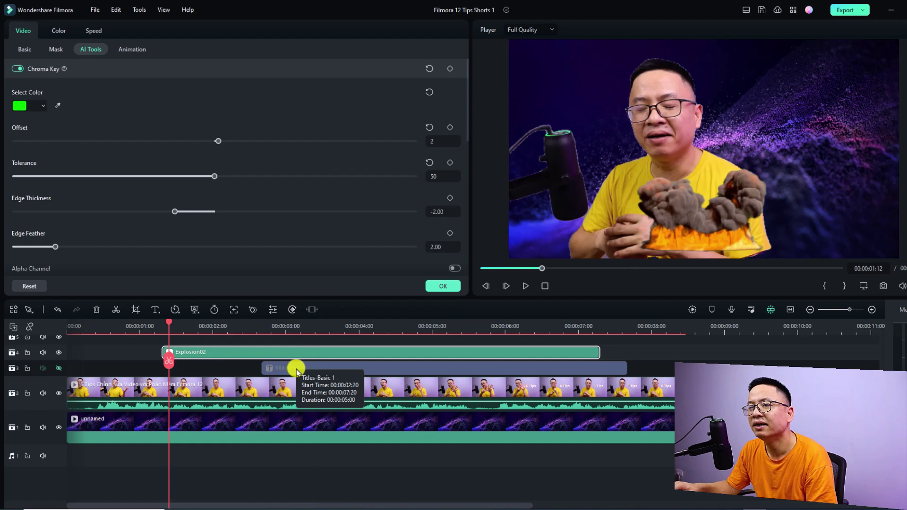
pyautogui.press('space')
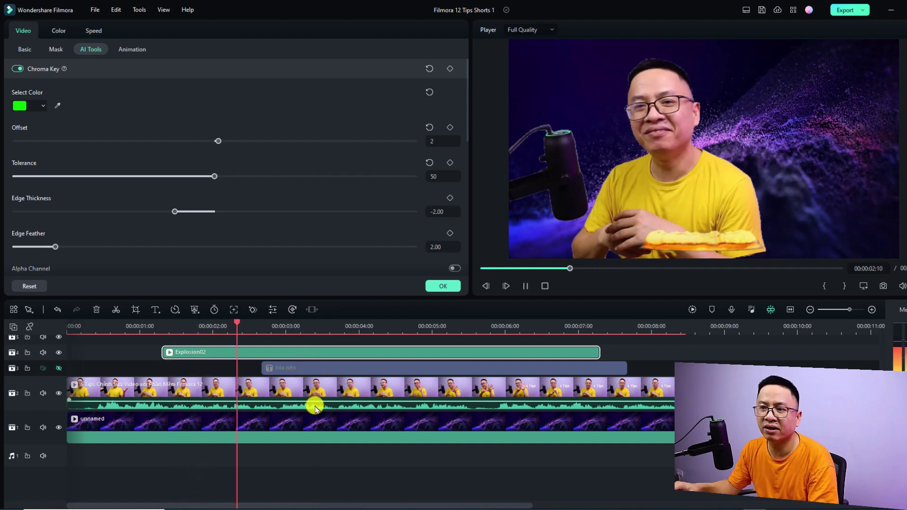
pyautogui.press('space')
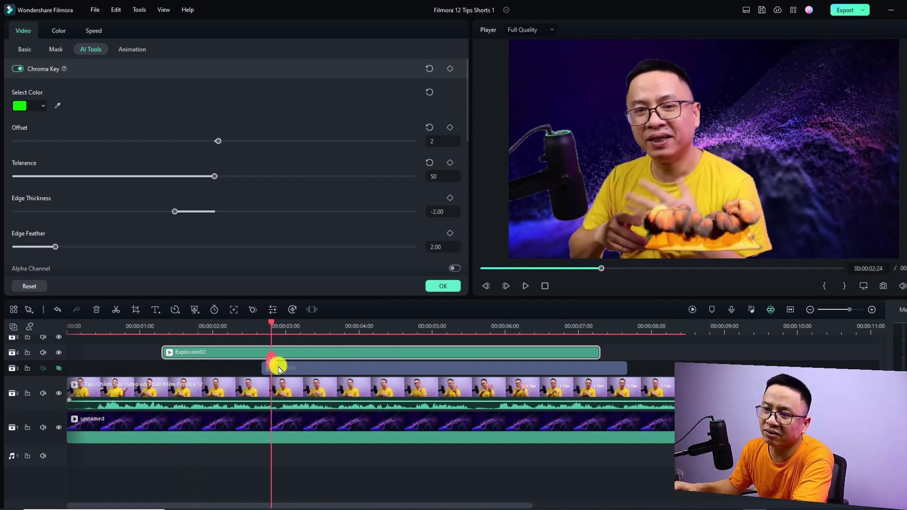
pyautogui.click(439, 286)
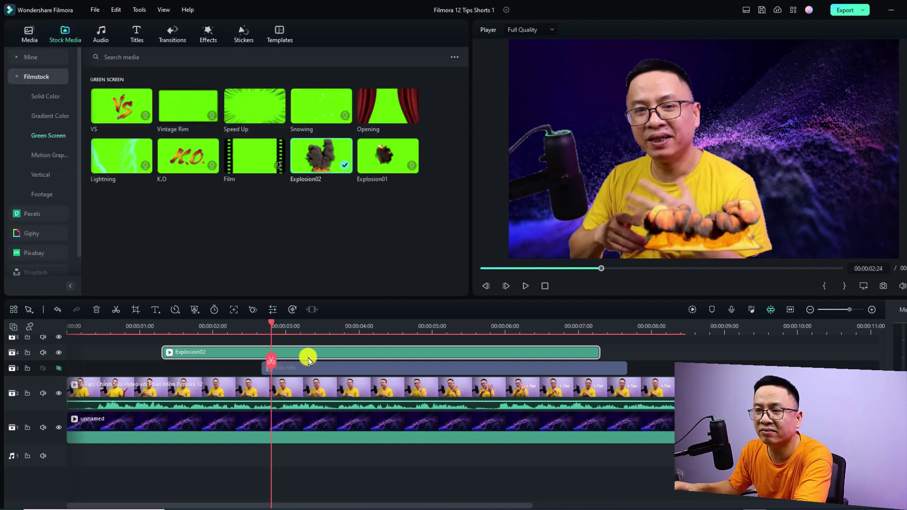
pyautogui.click(194, 309)
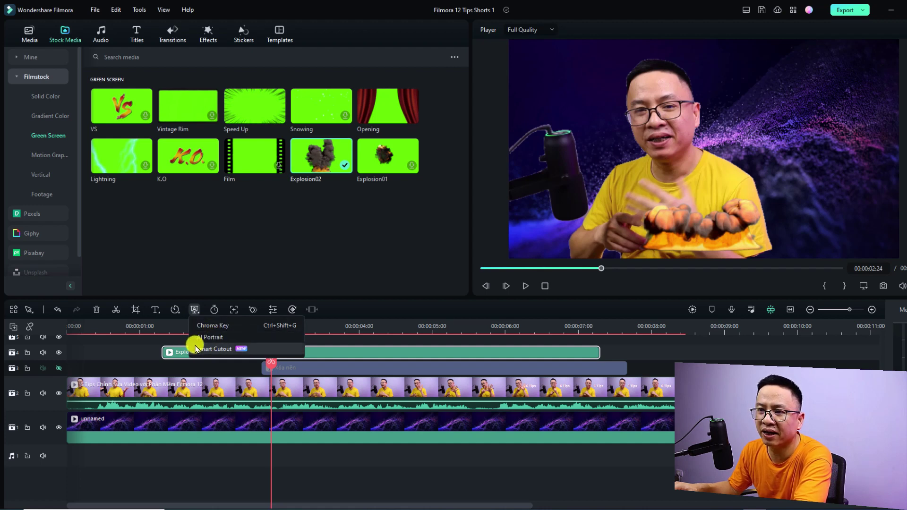
pyautogui.click(472, 479)
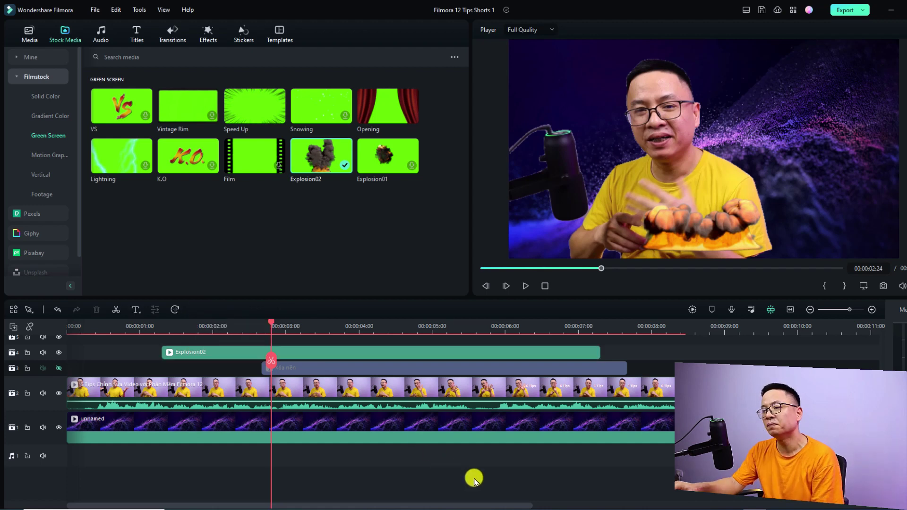